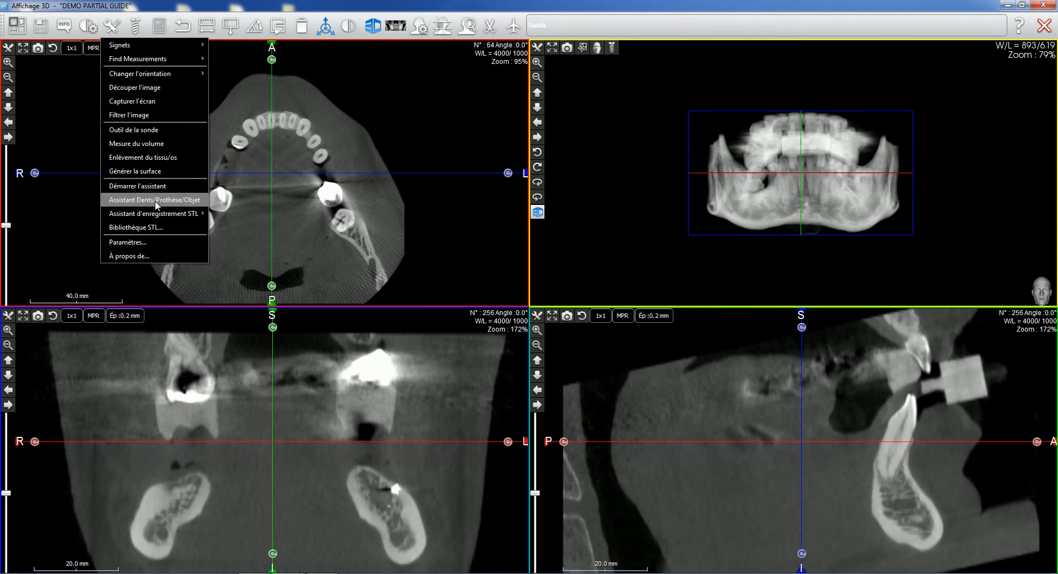
Start the teeth/prosthesis/object assistant and choose the mandible as the region to treat.
click(156, 202)
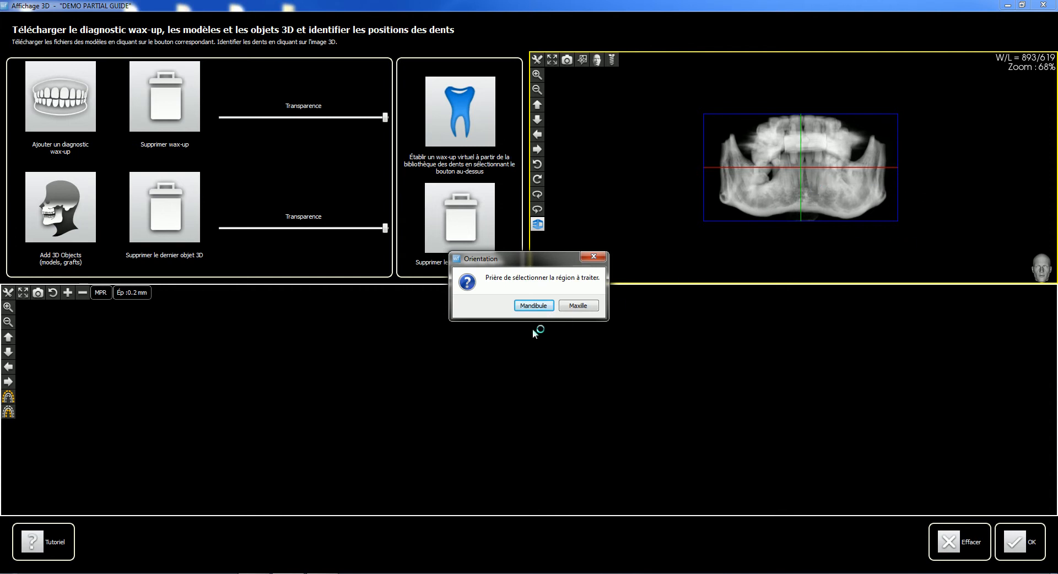
click(533, 306)
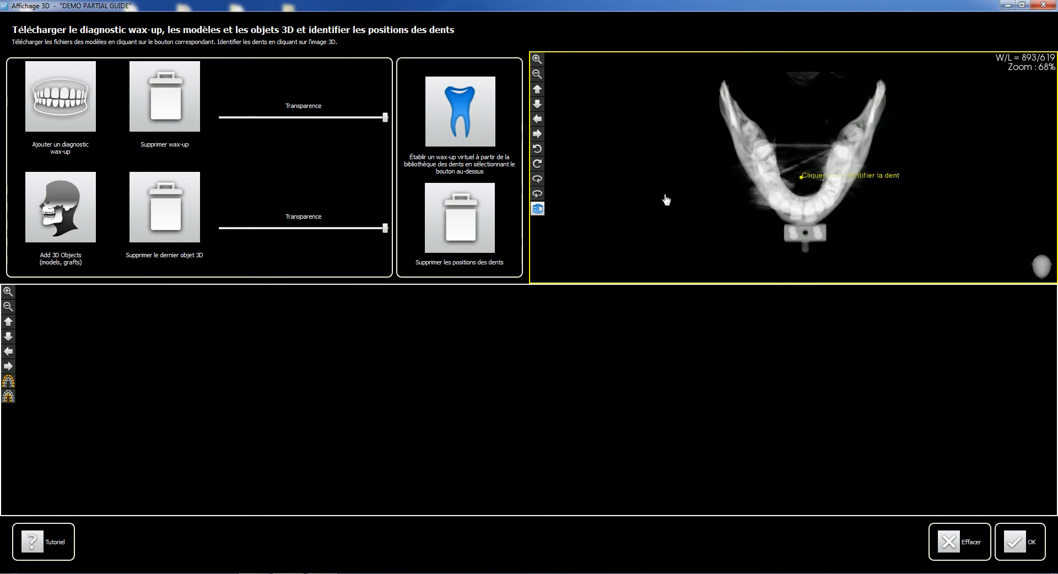
Add a diagnostic wax-up from an optical STL scan not yet positioned in the patient's reference system, loading Partial_Model_scanner.stl.
click(60, 98)
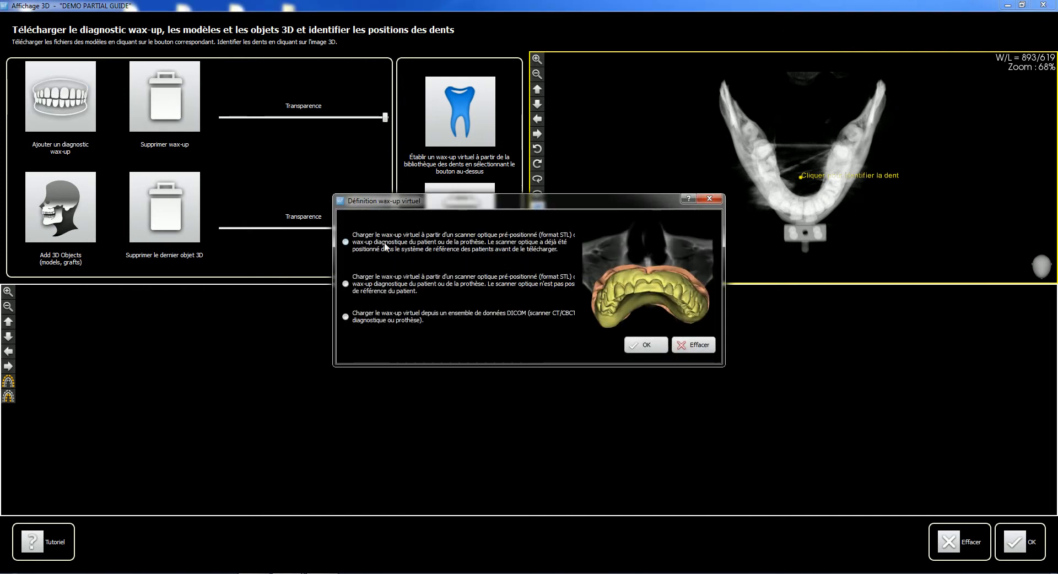
click(346, 284)
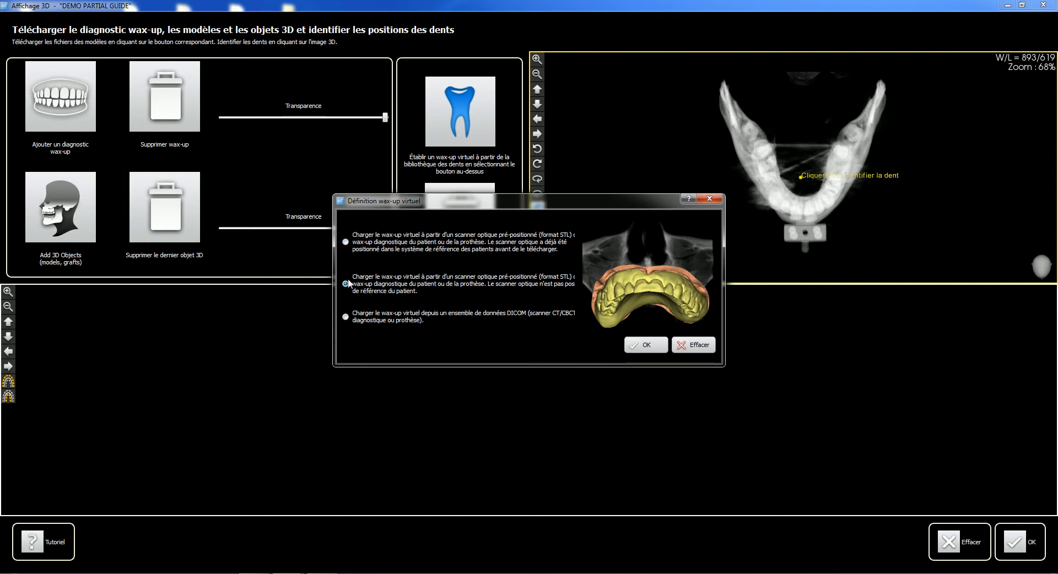
click(350, 246)
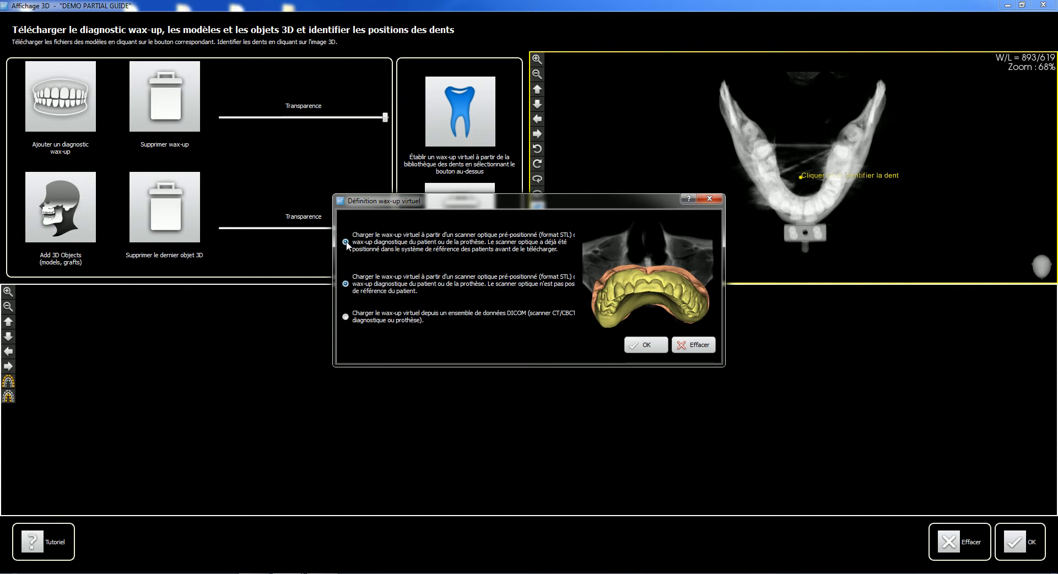
click(346, 285)
click(649, 344)
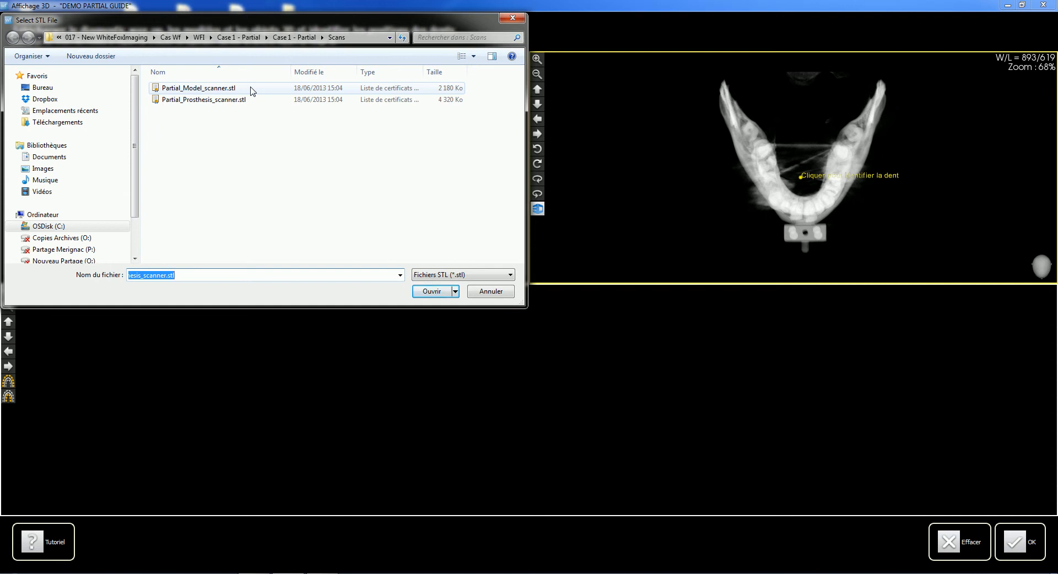
click(204, 89)
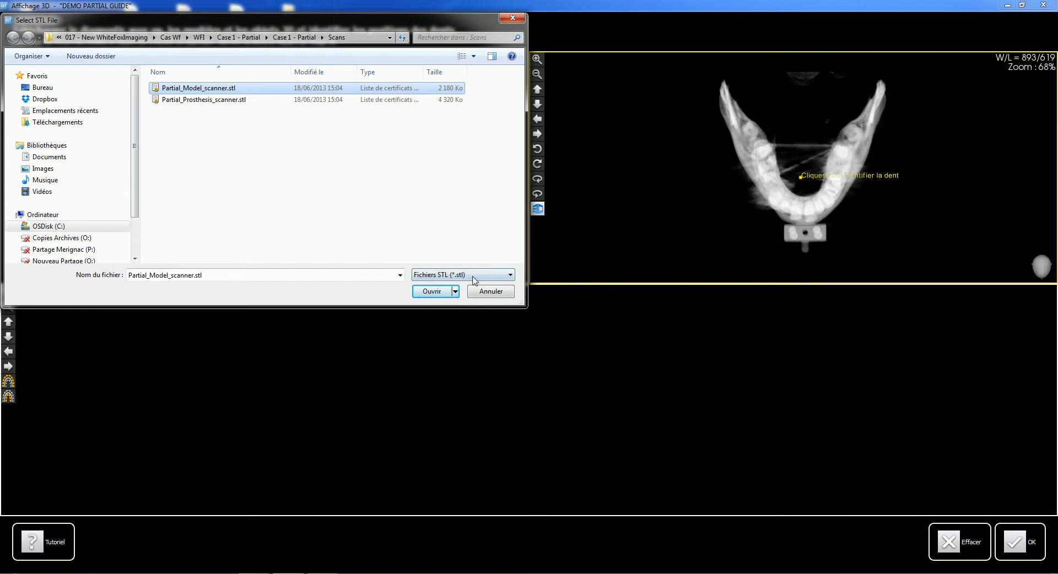
click(429, 292)
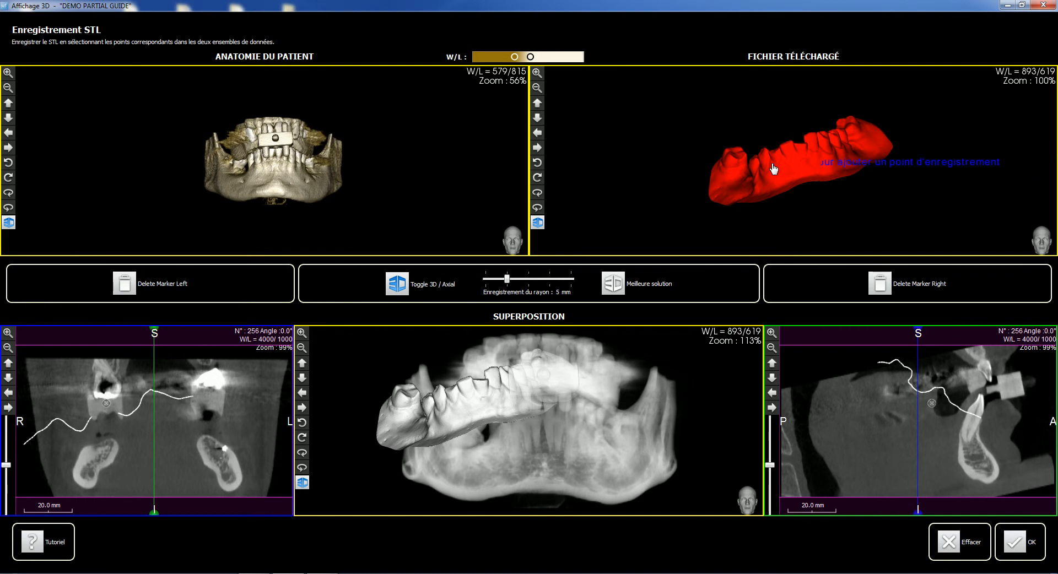
Place the first pair of registration points on the tooth in front of the lower right gap, on the STL model and the patient anatomy.
scroll(771, 188, down, 2)
drag(710, 157, 736, 216)
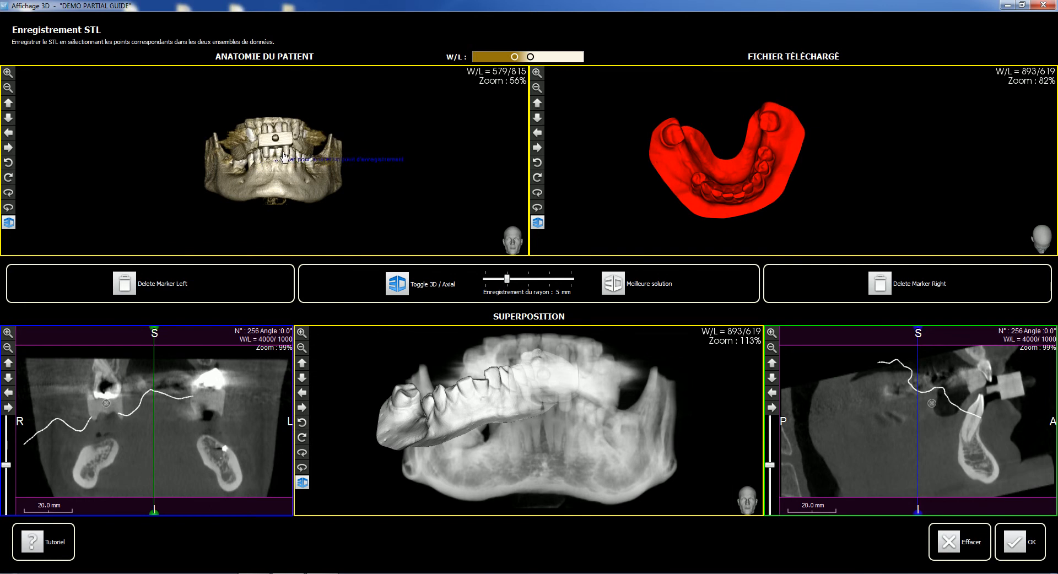
drag(263, 131, 420, 160)
scroll(308, 94, up, 3)
scroll(308, 93, up, 3)
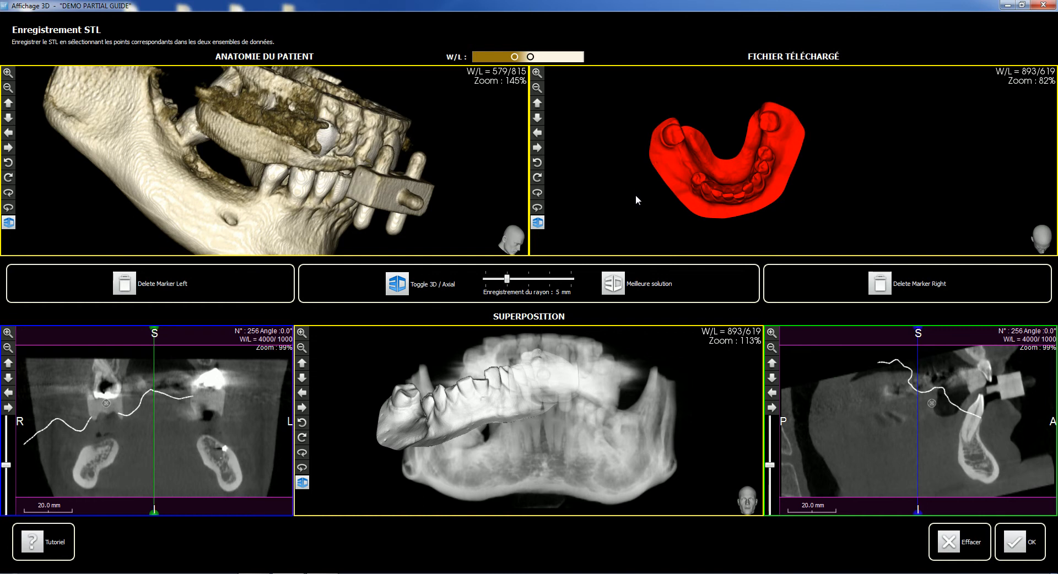
drag(687, 208, 809, 167)
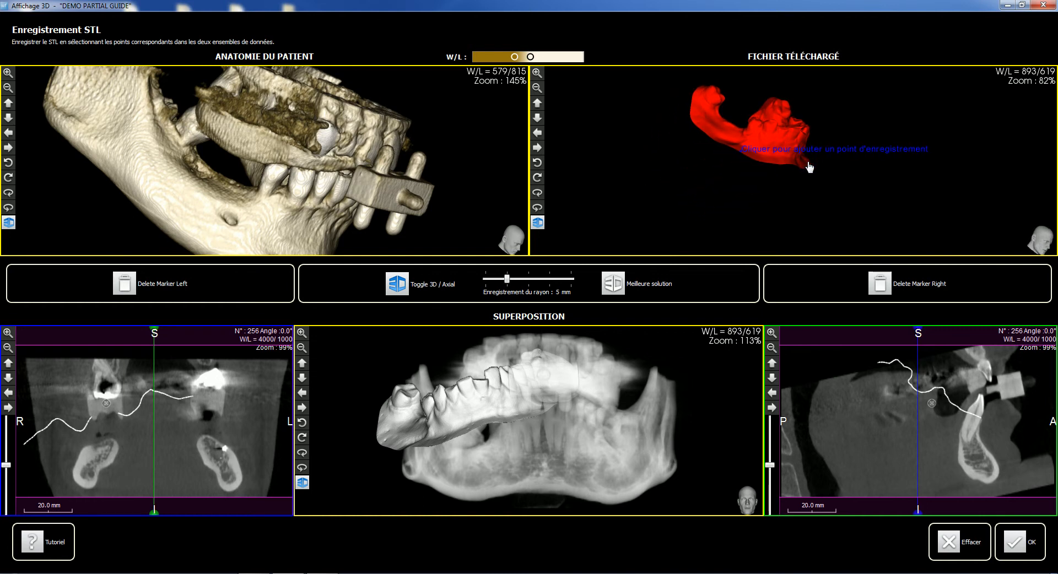
scroll(753, 92, up, 4)
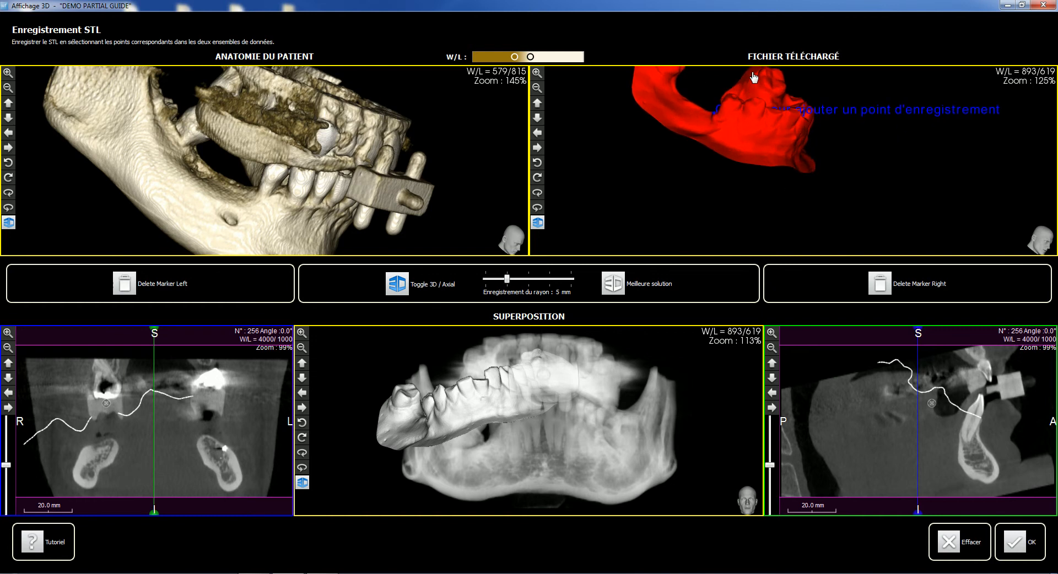
scroll(754, 92, up, 3)
middle_drag(730, 127, 769, 180)
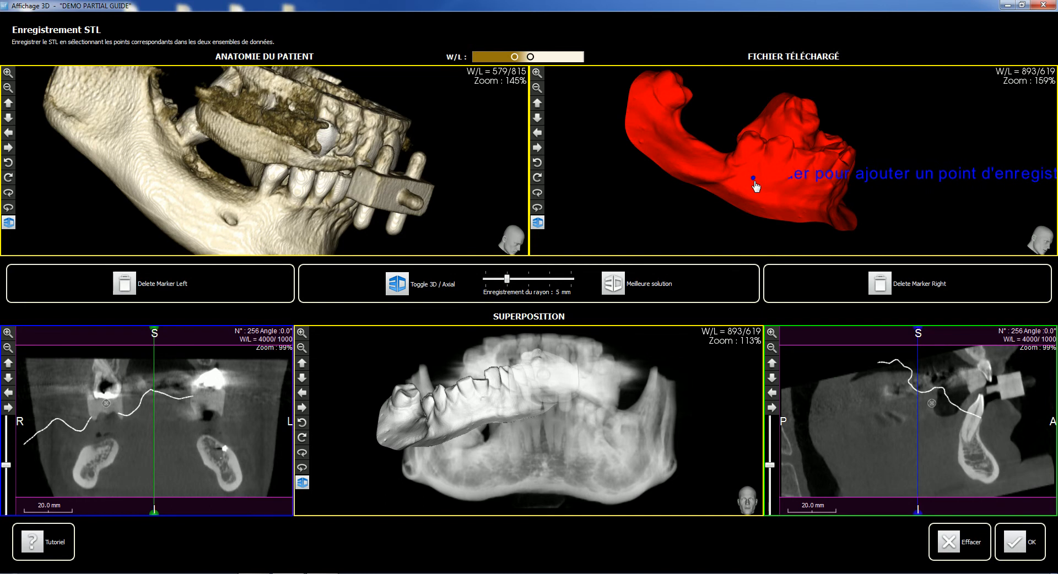
mouse_move(755, 187)
mouse_down()
mouse_move(878, 206)
mouse_move(816, 154)
mouse_move(810, 206)
mouse_move(817, 190)
mouse_move(779, 171)
mouse_move(737, 199)
mouse_up()
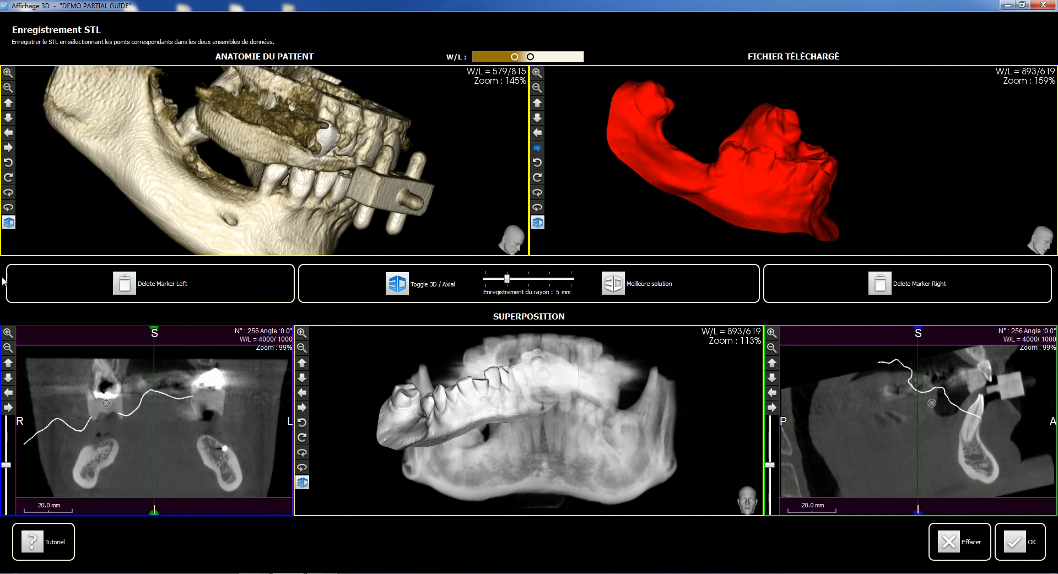
click(727, 162)
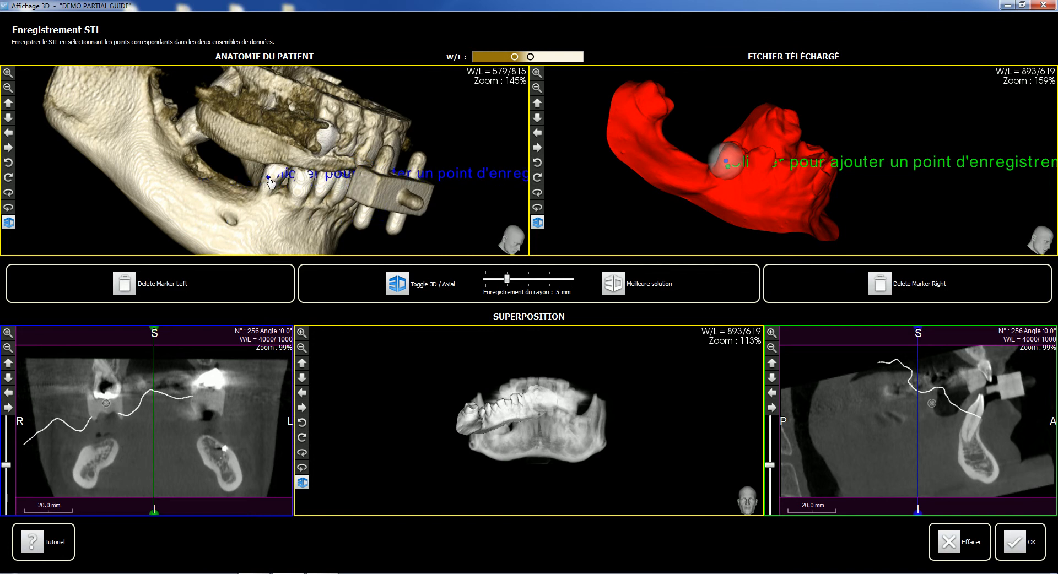
click(269, 180)
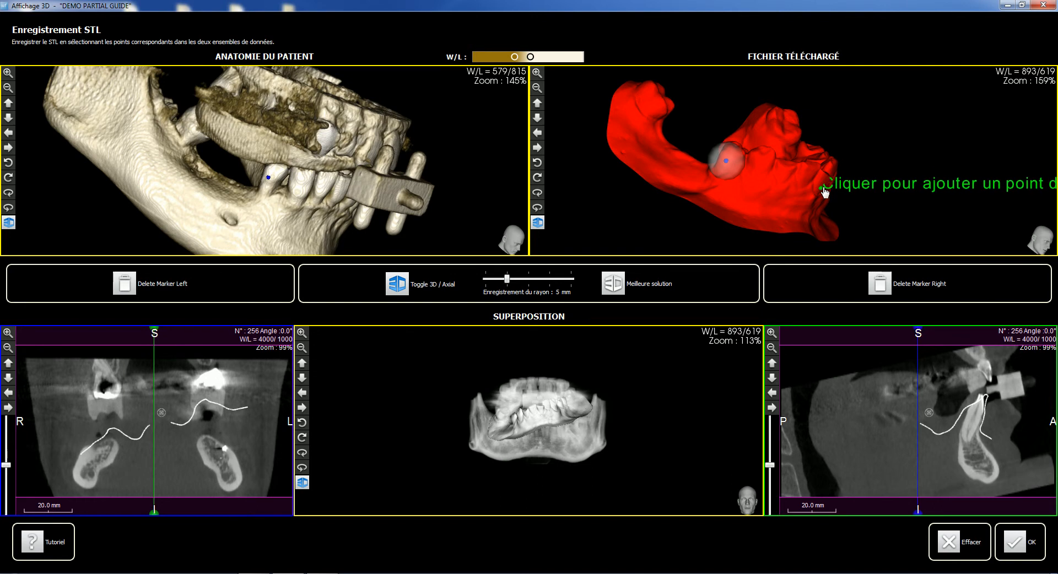
Place the second pair of registration points on the lower left molar, on the STL model and the patient anatomy, and inspect the superposition.
drag(824, 192, 568, 195)
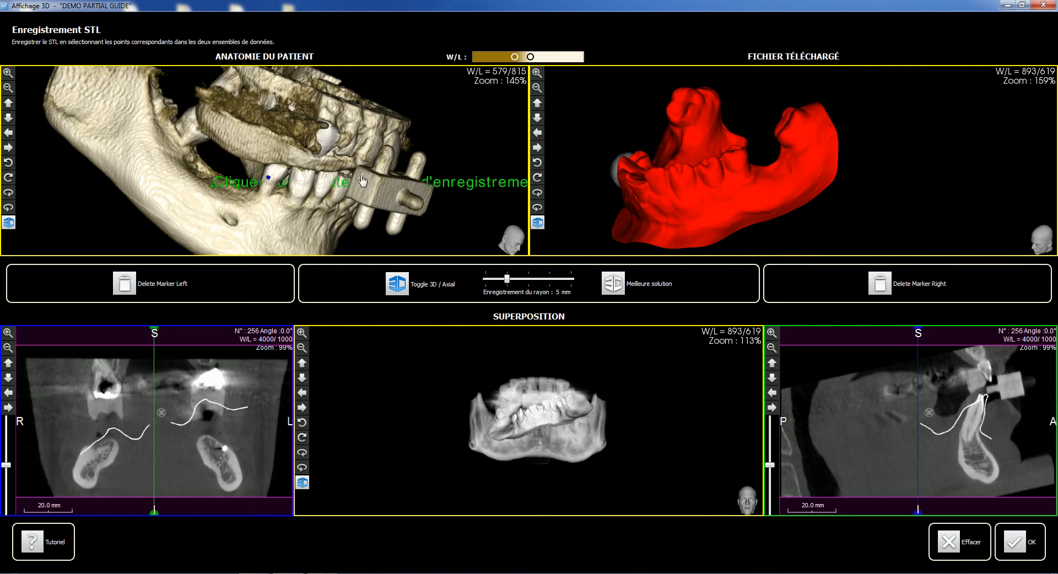
drag(361, 184, 132, 169)
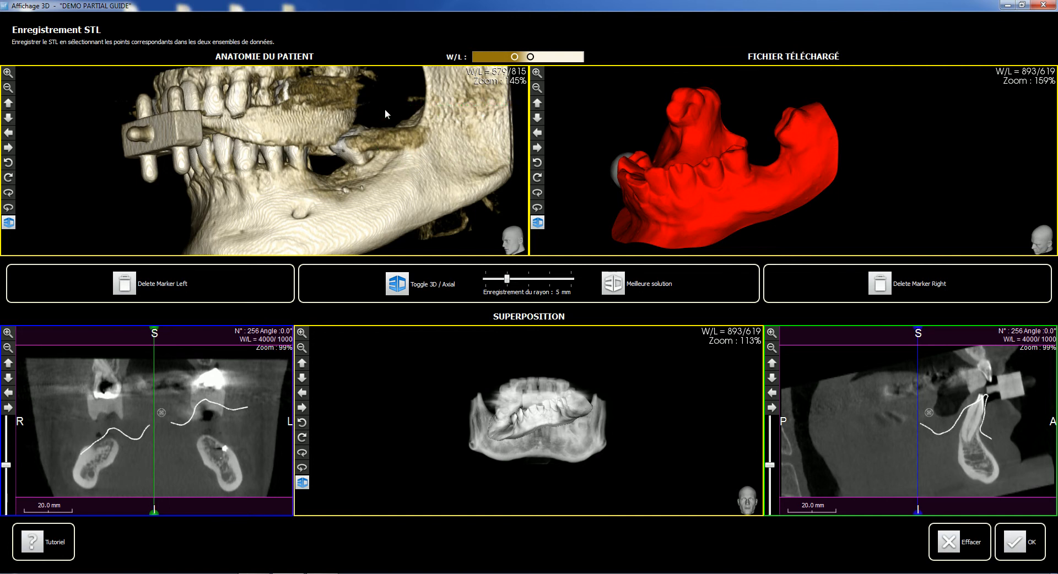
click(392, 133)
right_drag(393, 134, 393, 156)
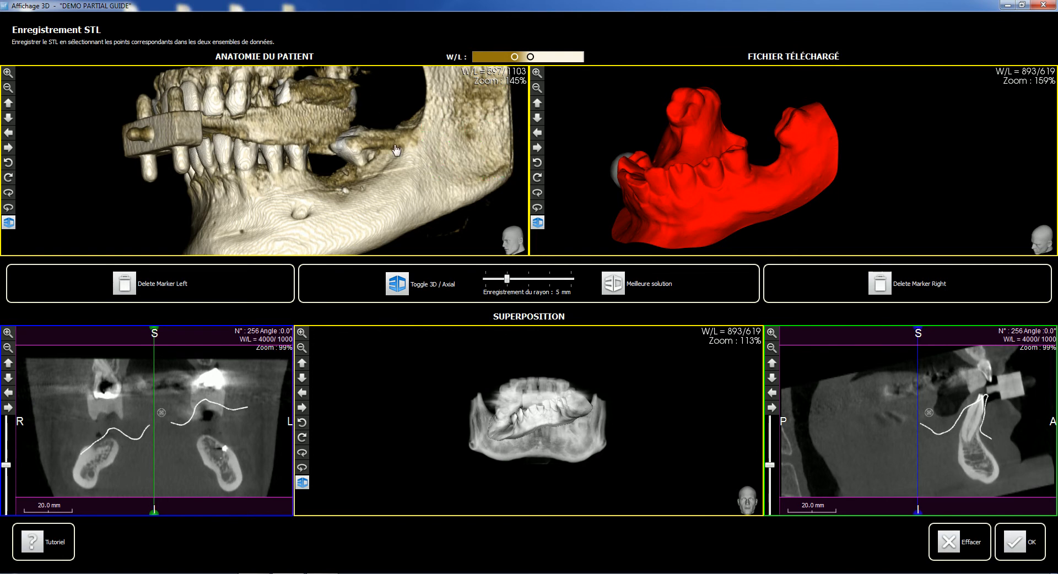
right_drag(385, 144, 381, 196)
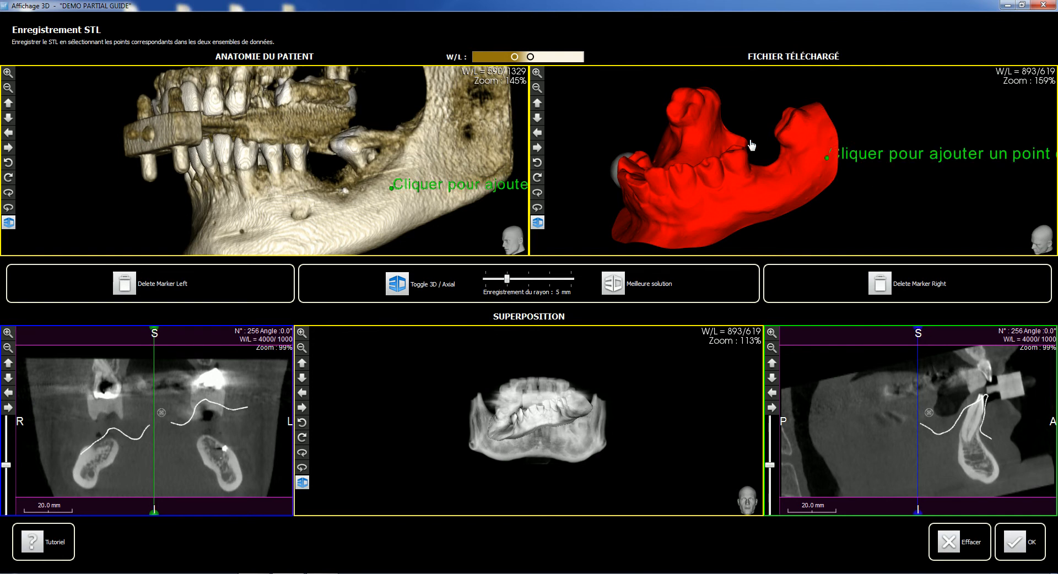
drag(787, 204, 705, 203)
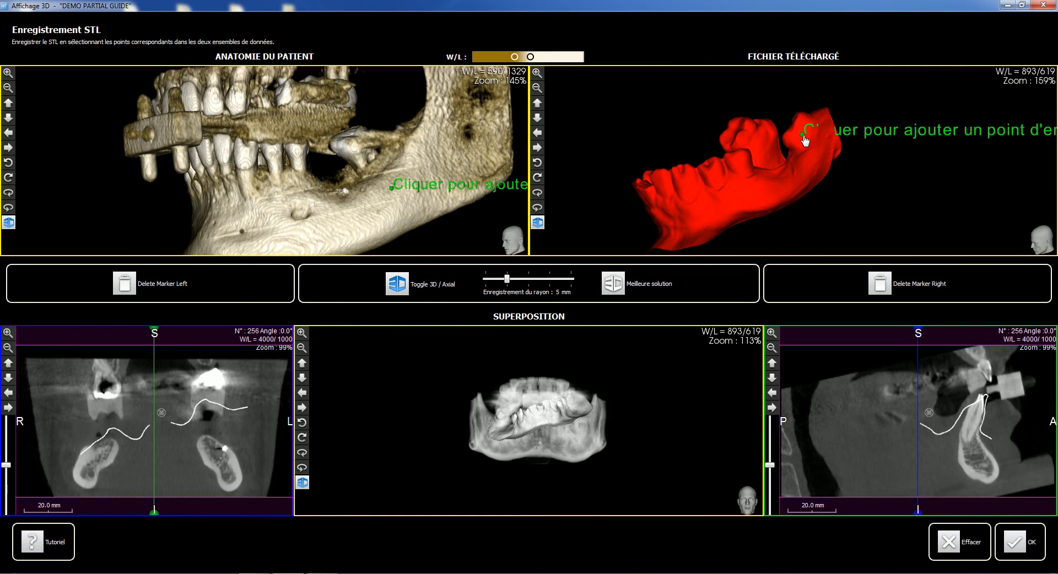
click(805, 132)
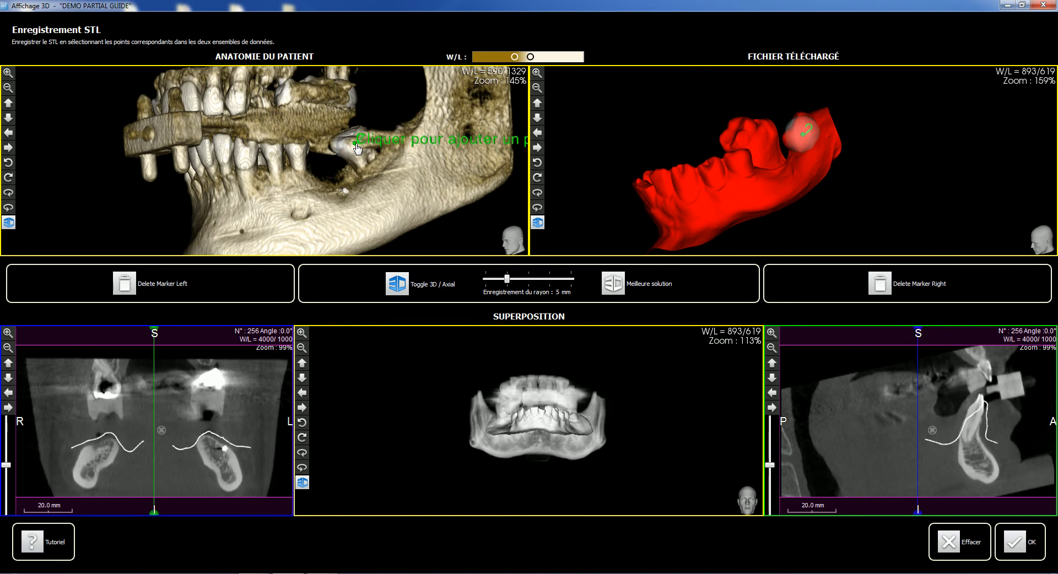
click(355, 144)
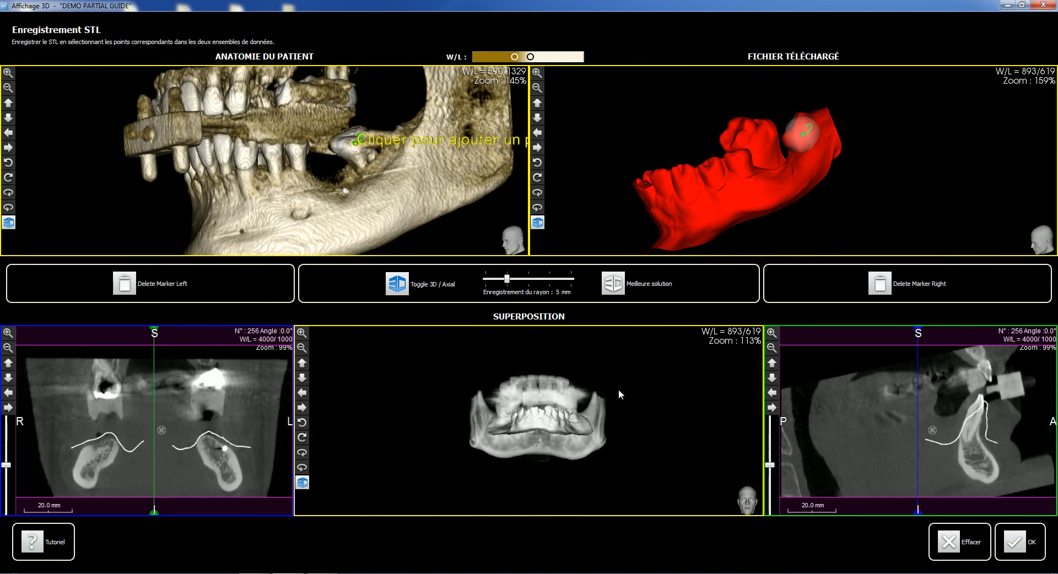
drag(567, 459, 571, 399)
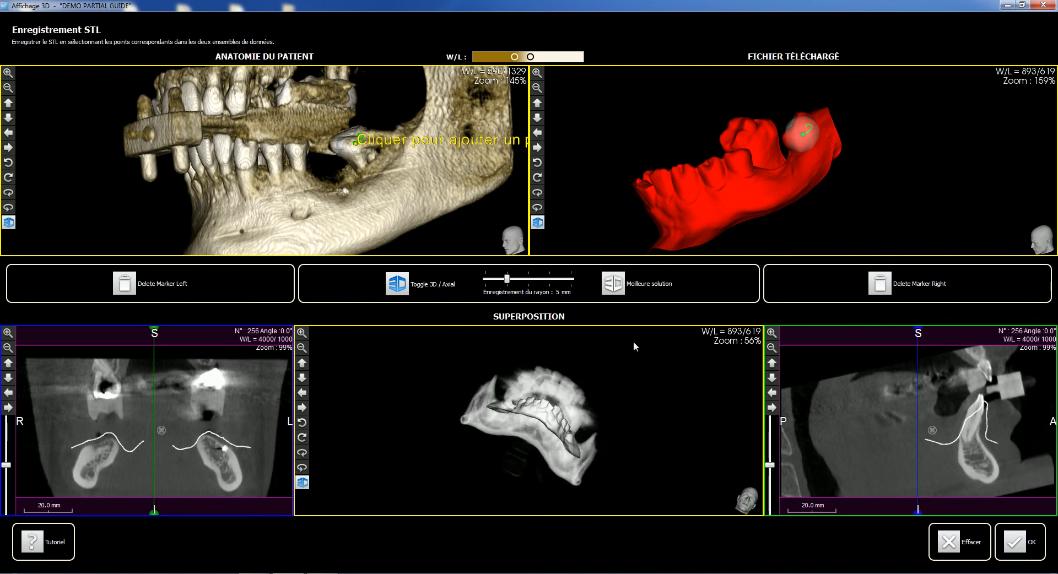
Place the third pair of registration points on the third tooth forward of the lower left gap, on model and anatomy, and inspect the superposition.
drag(667, 206, 874, 200)
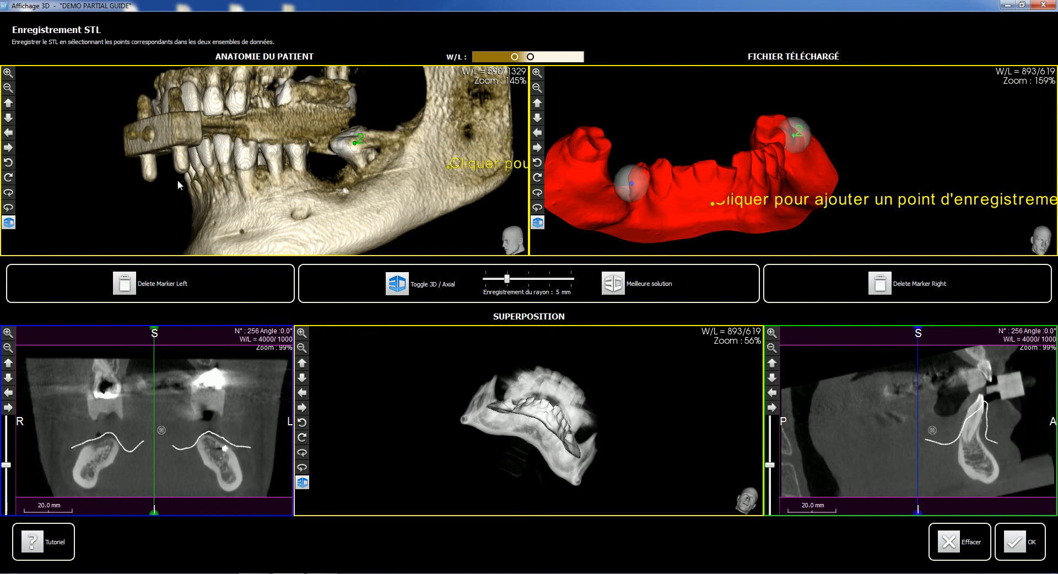
drag(257, 191, 304, 192)
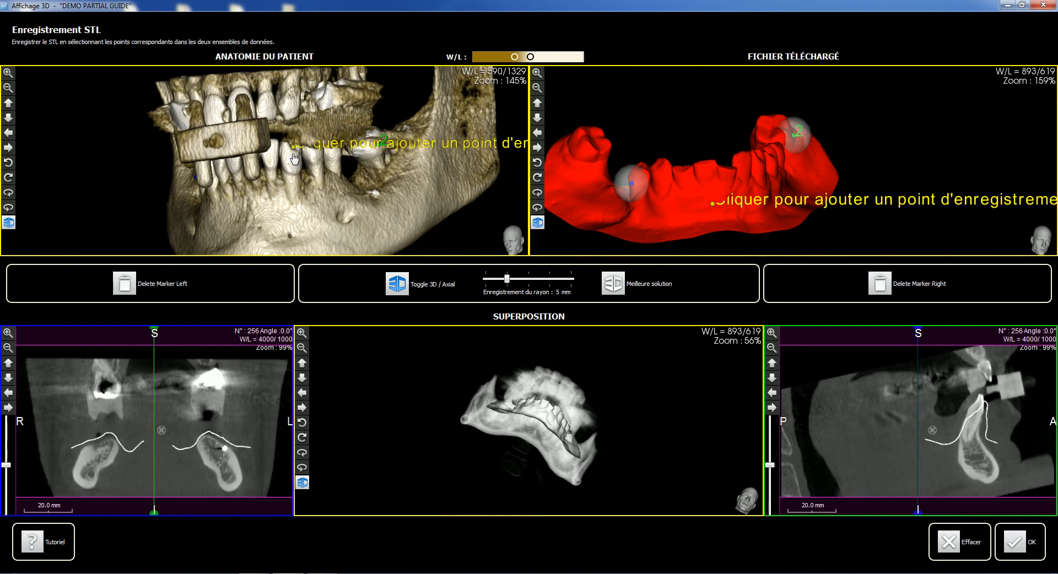
mouse_move(293, 155)
mouse_down()
mouse_move(289, 138)
mouse_move(289, 150)
mouse_up()
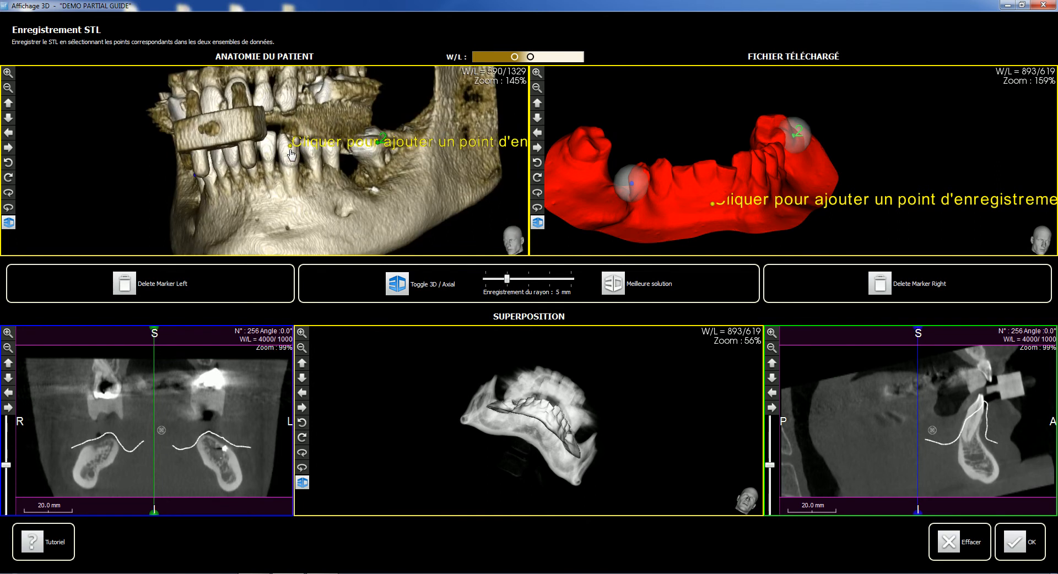
scroll(308, 138, up, 5)
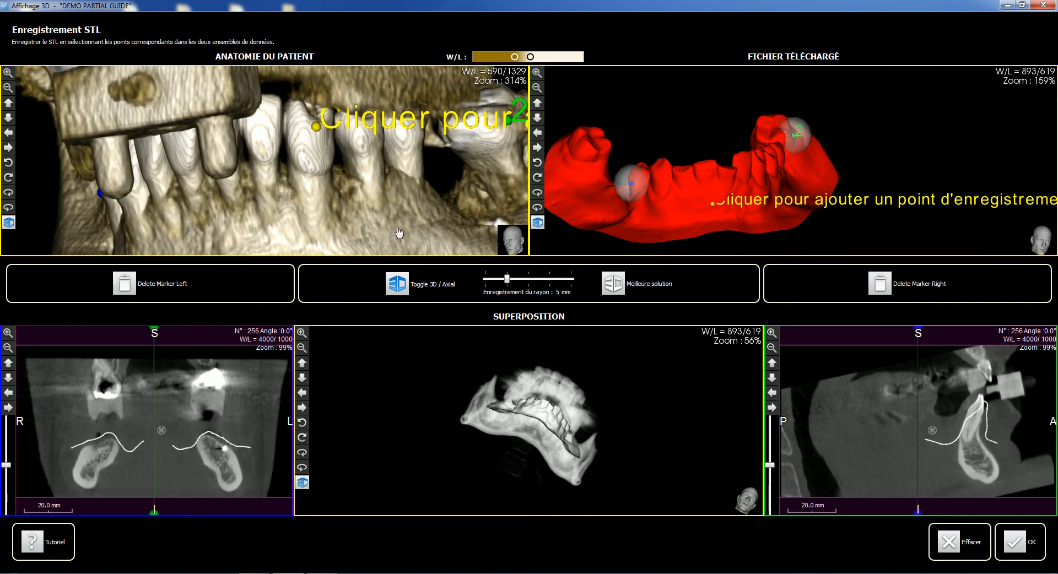
drag(331, 145, 328, 192)
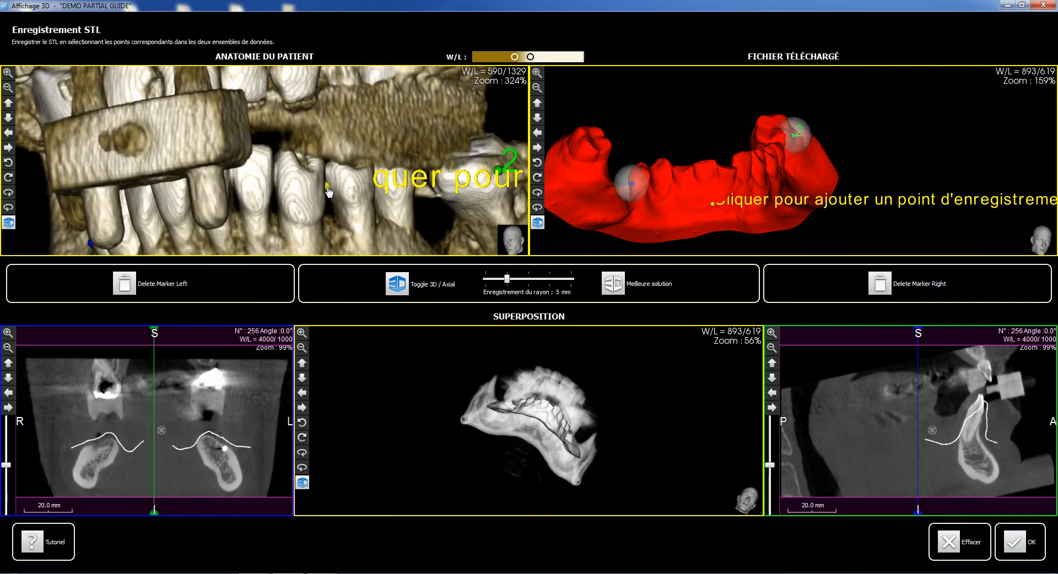
drag(739, 179, 719, 195)
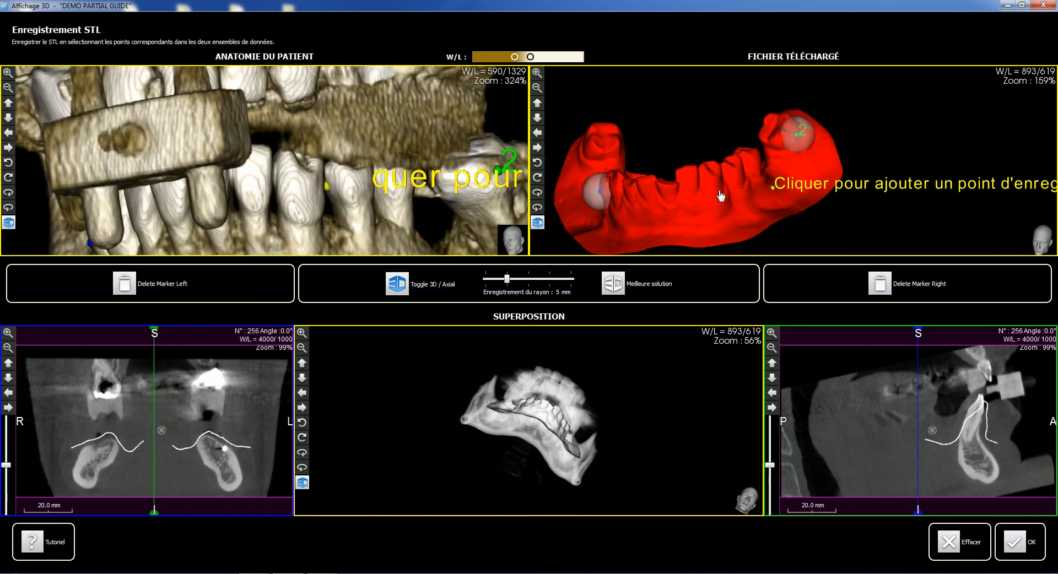
scroll(700, 198, up, 4)
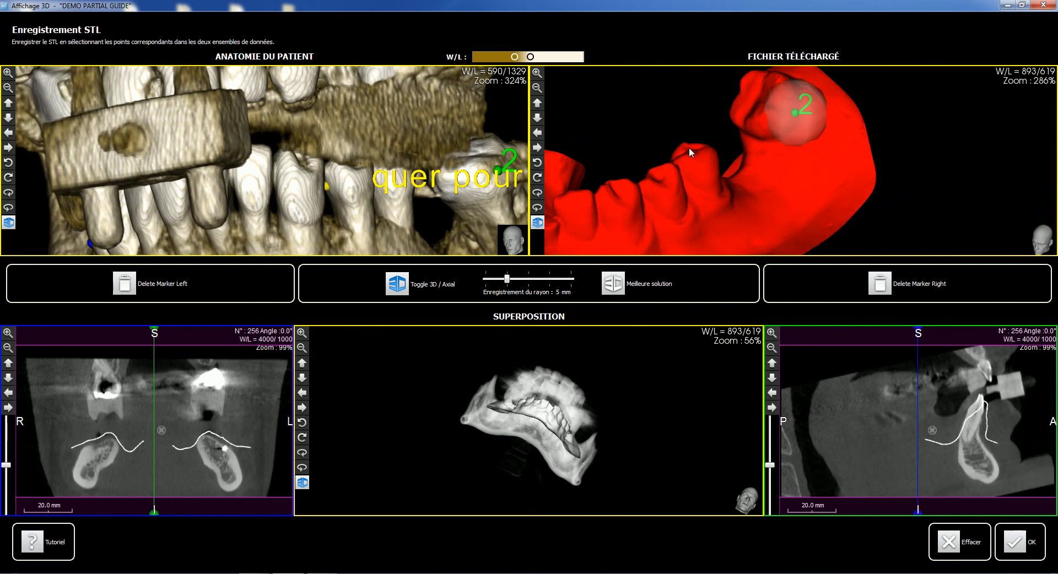
click(616, 193)
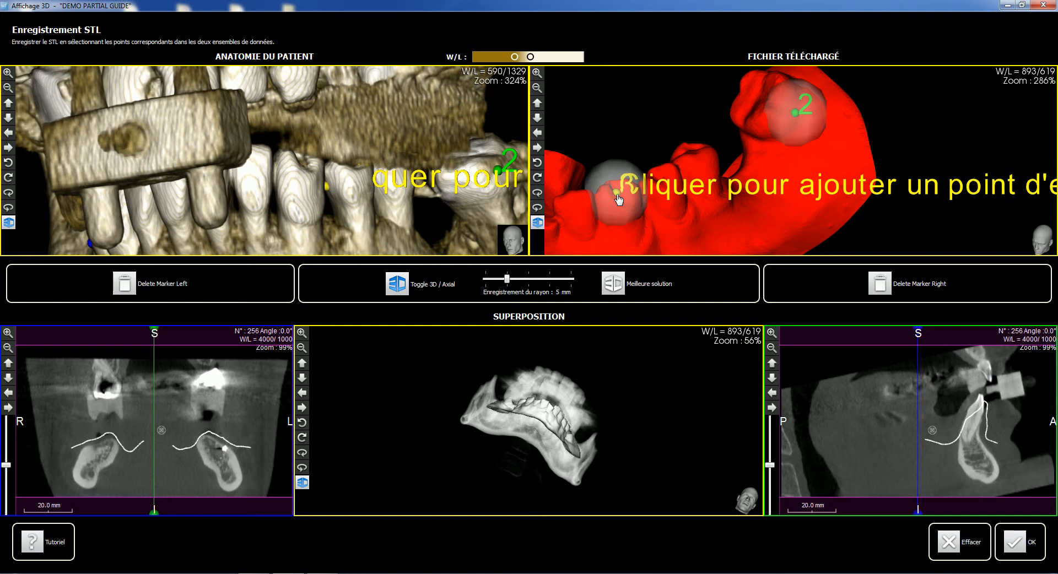
drag(316, 191, 281, 195)
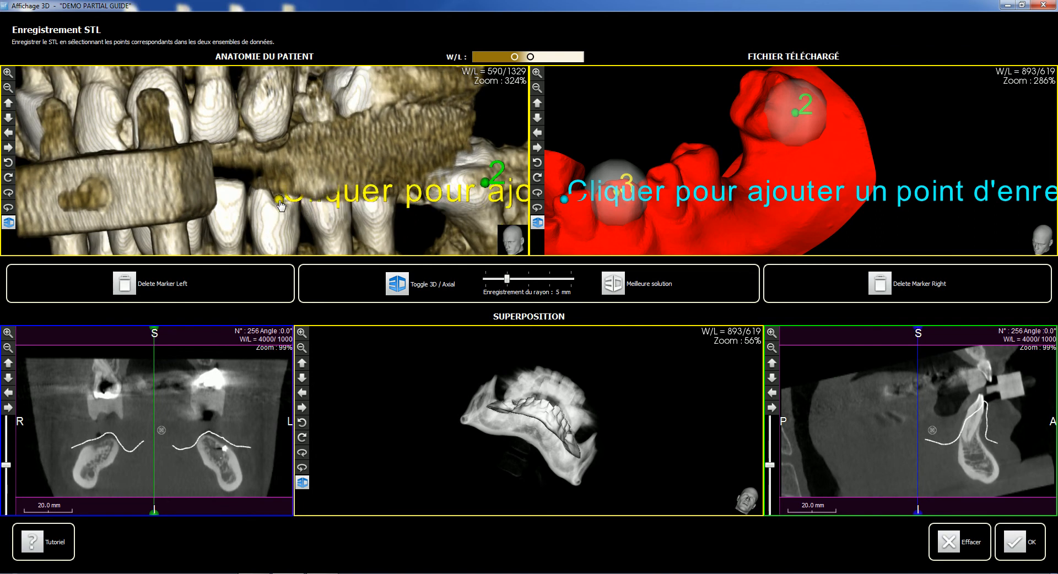
click(279, 200)
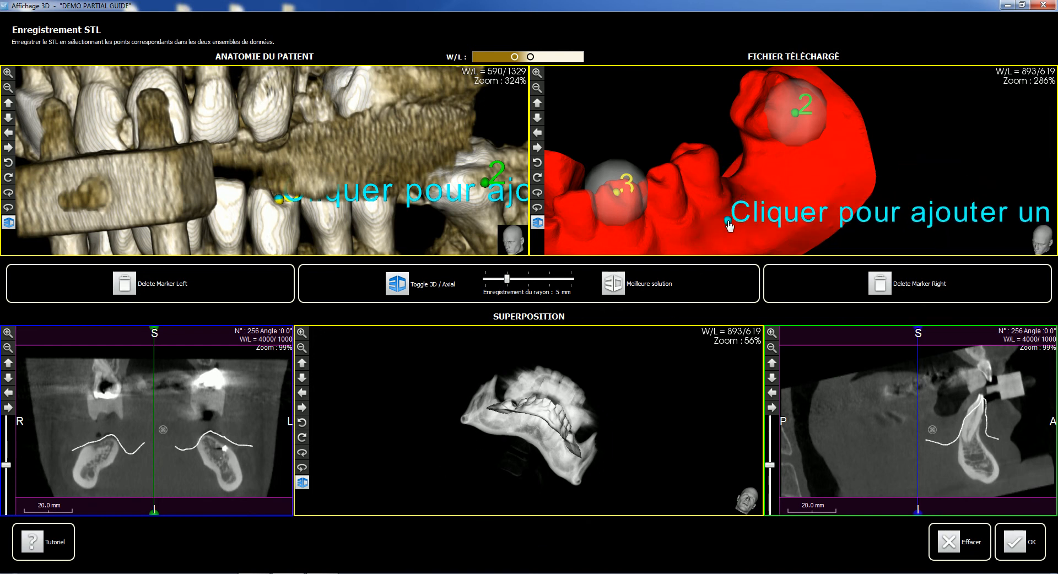
drag(530, 454, 496, 474)
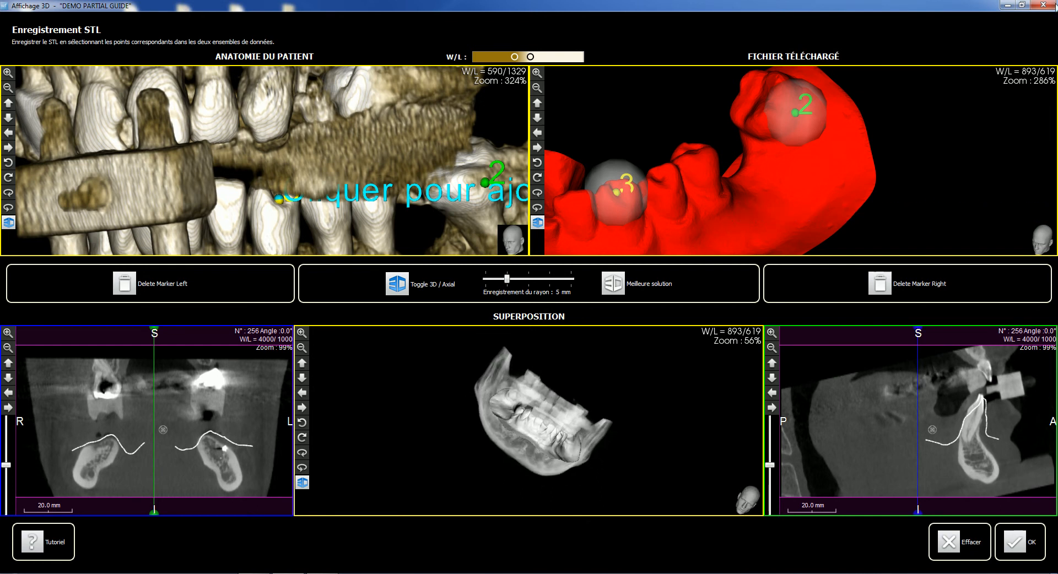
Accept the three-point STL registration and inspect the superposed model on the patient's mandible from the front and side.
click(1013, 544)
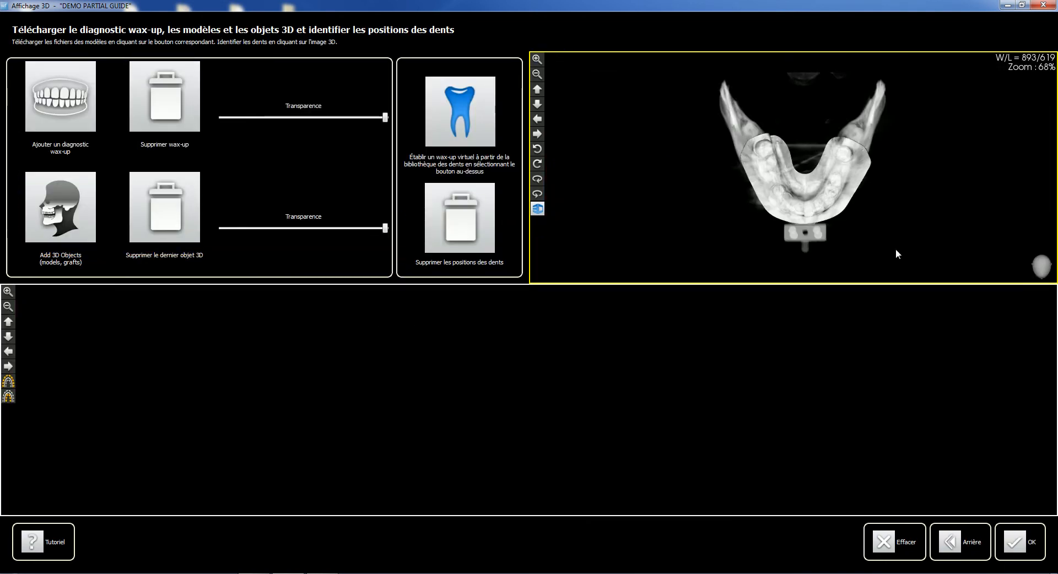
drag(806, 234, 822, 129)
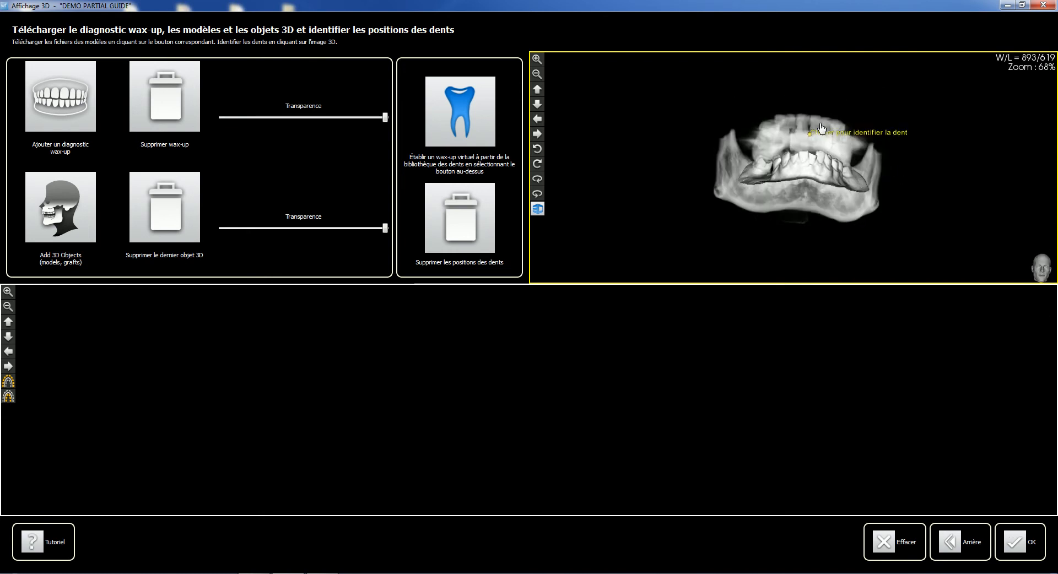
drag(981, 148, 1023, 154)
drag(895, 164, 779, 230)
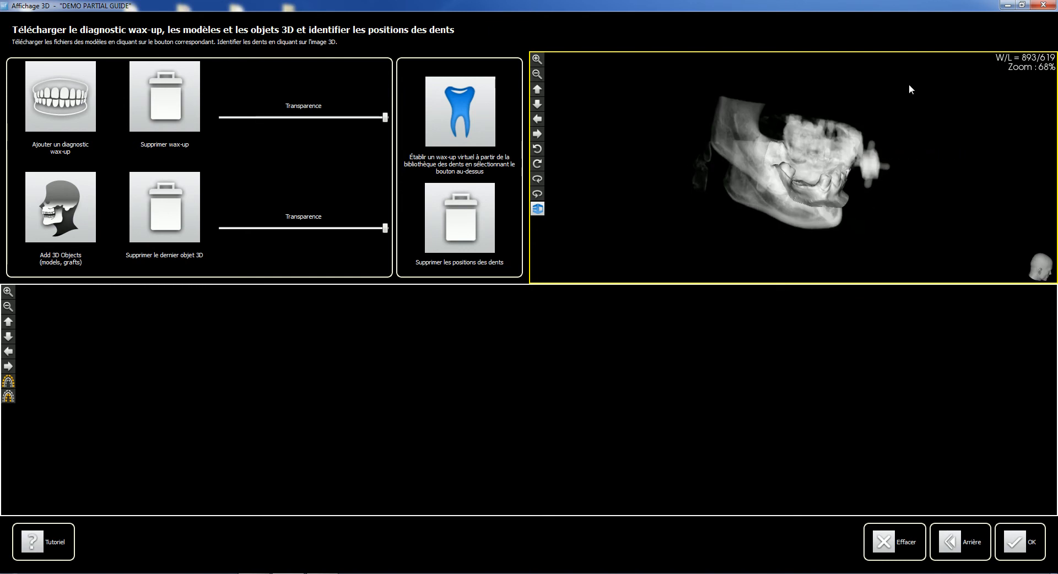
scroll(908, 84, up, 5)
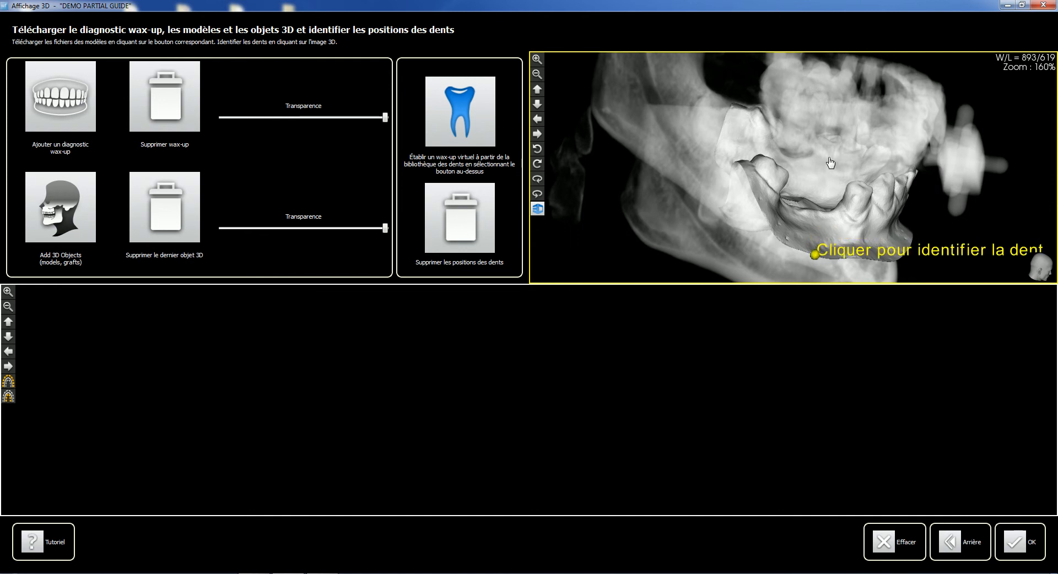
middle_drag(827, 169, 830, 186)
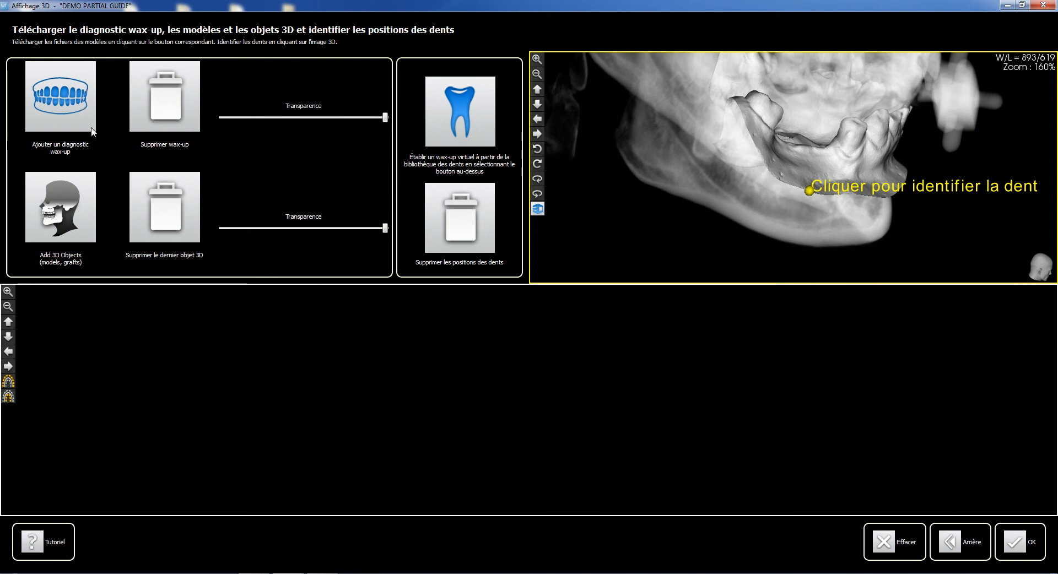
Add a 3D object named Model optical scan without keeping the file's reference system, loading Partial_Prosthesis_scanner.stl.
click(64, 216)
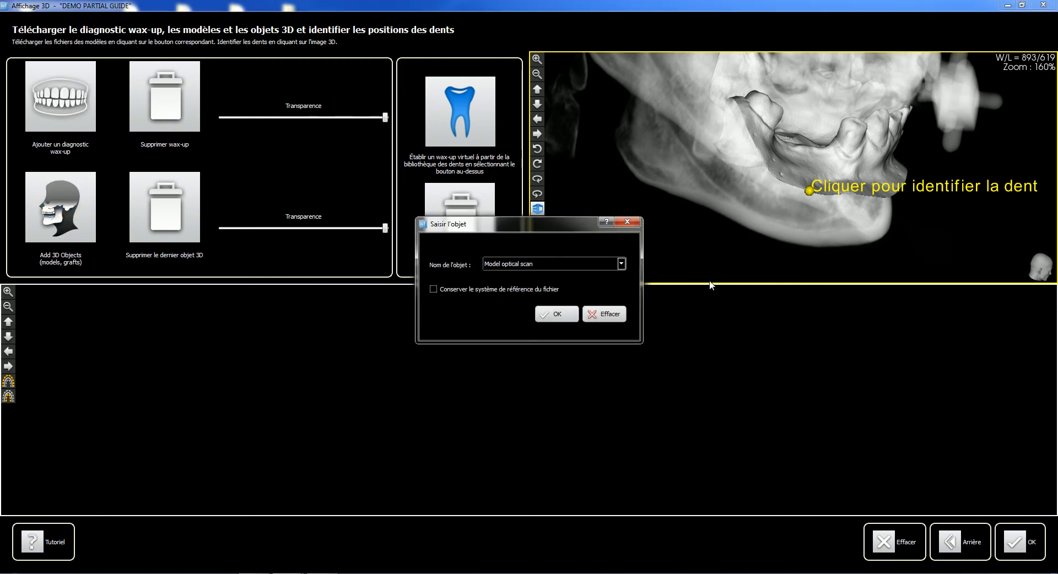
click(622, 265)
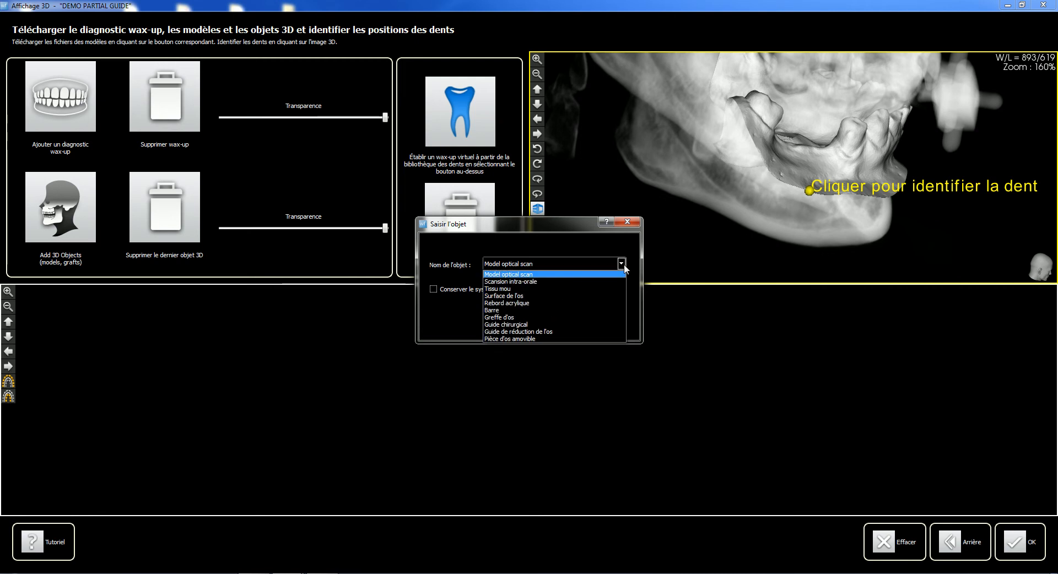
click(522, 276)
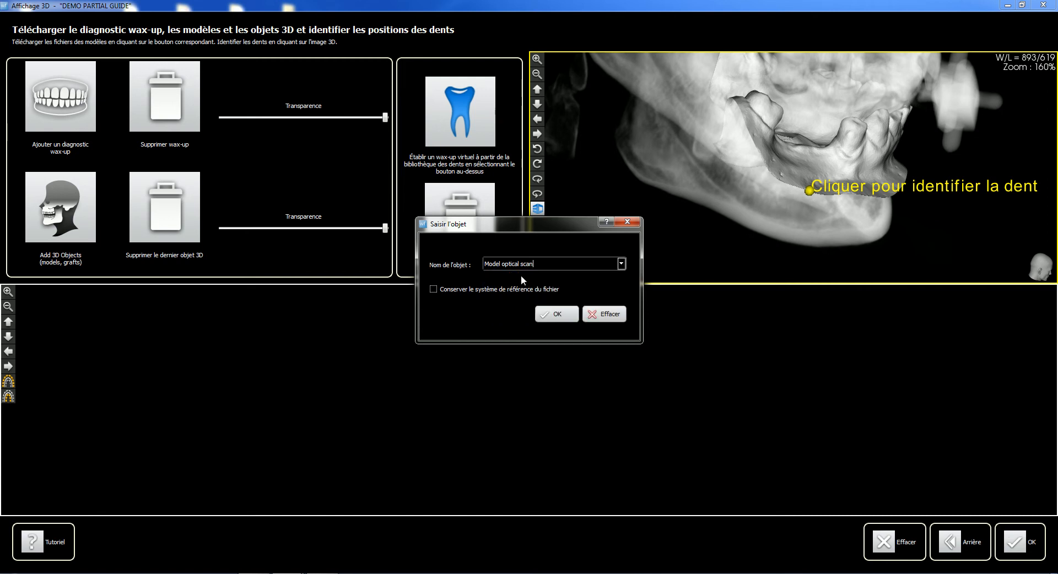
click(558, 315)
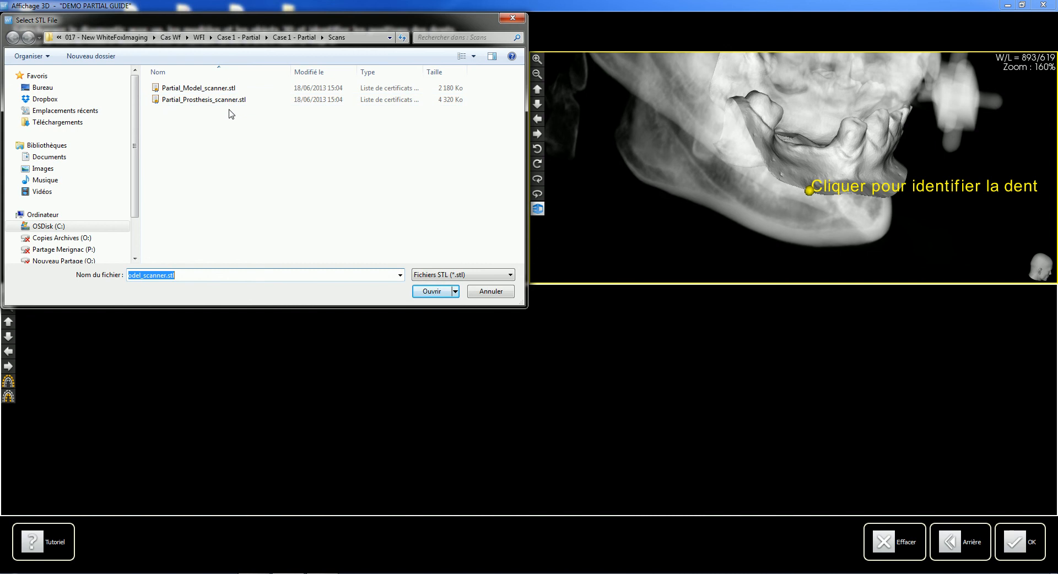
click(190, 102)
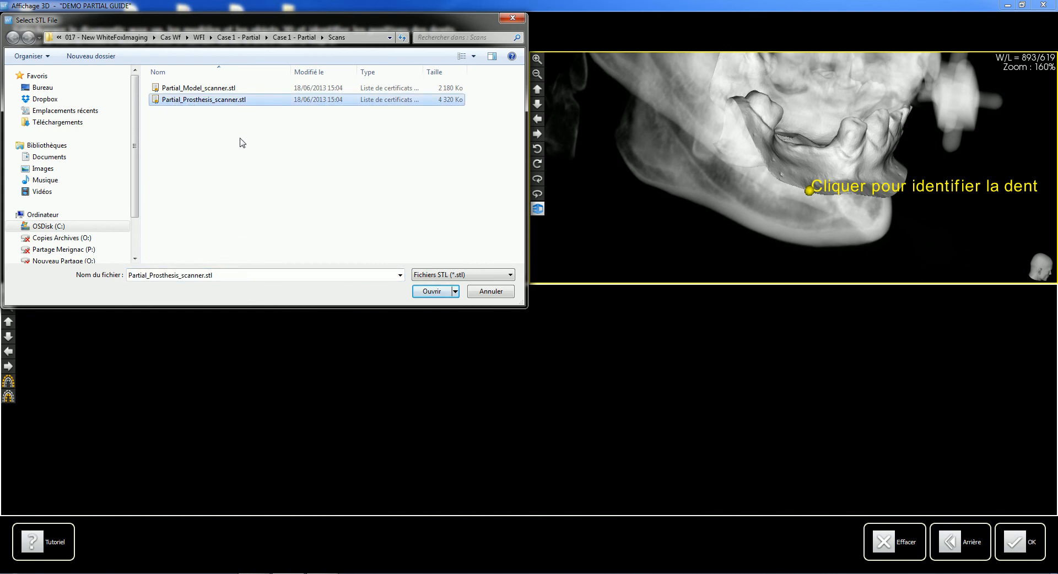
click(432, 291)
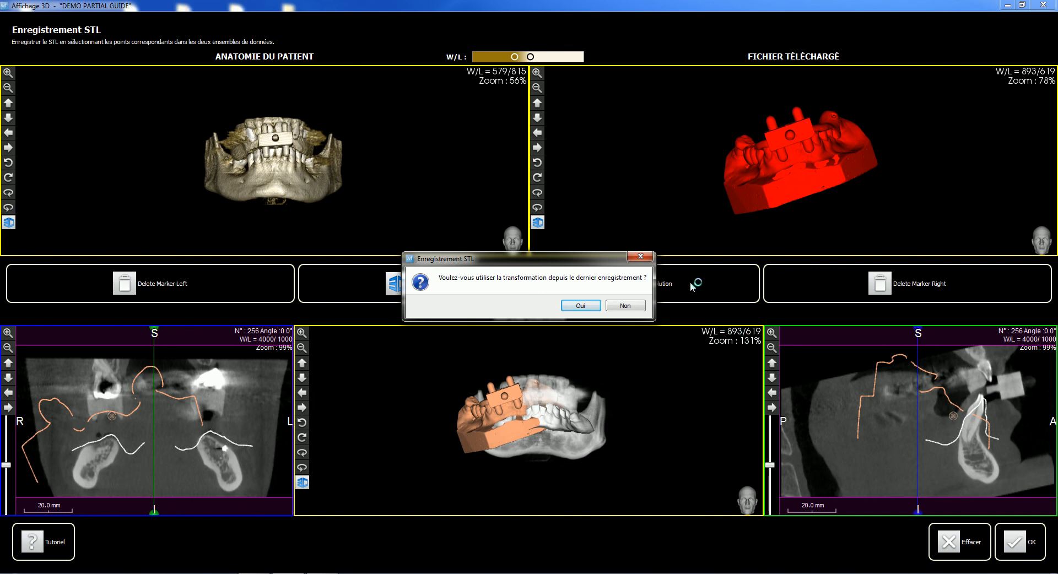
Apply the transformation from the last registration to the prosthesis scan and inspect its fit on the patient's anatomy.
click(582, 306)
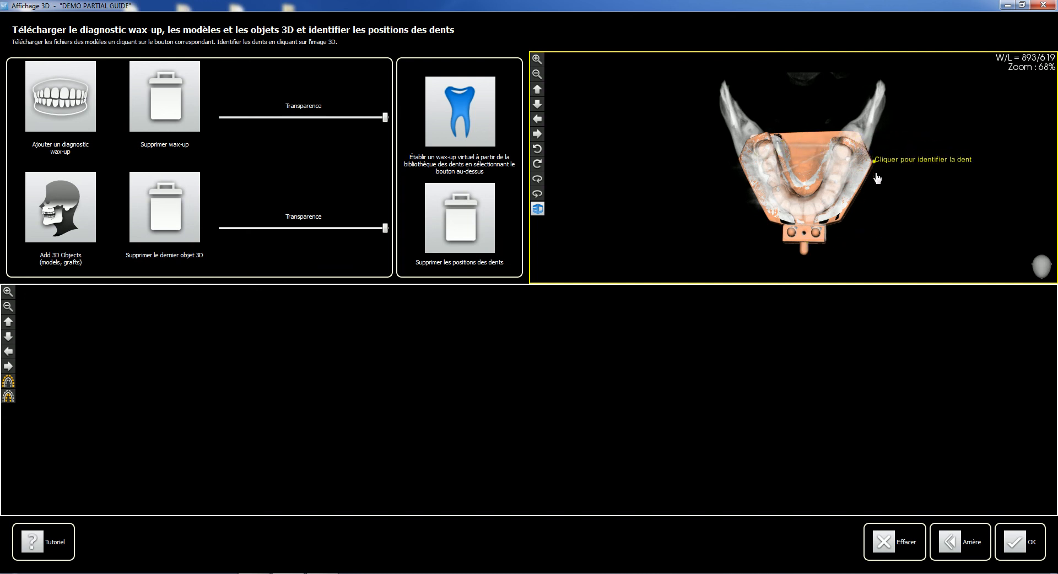
drag(794, 238, 968, 158)
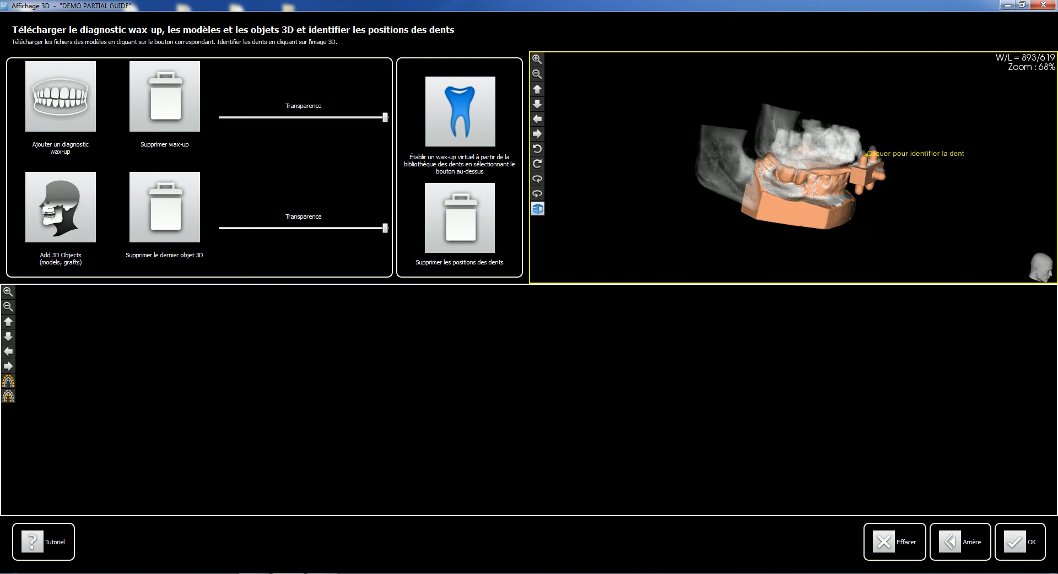
click(380, 573)
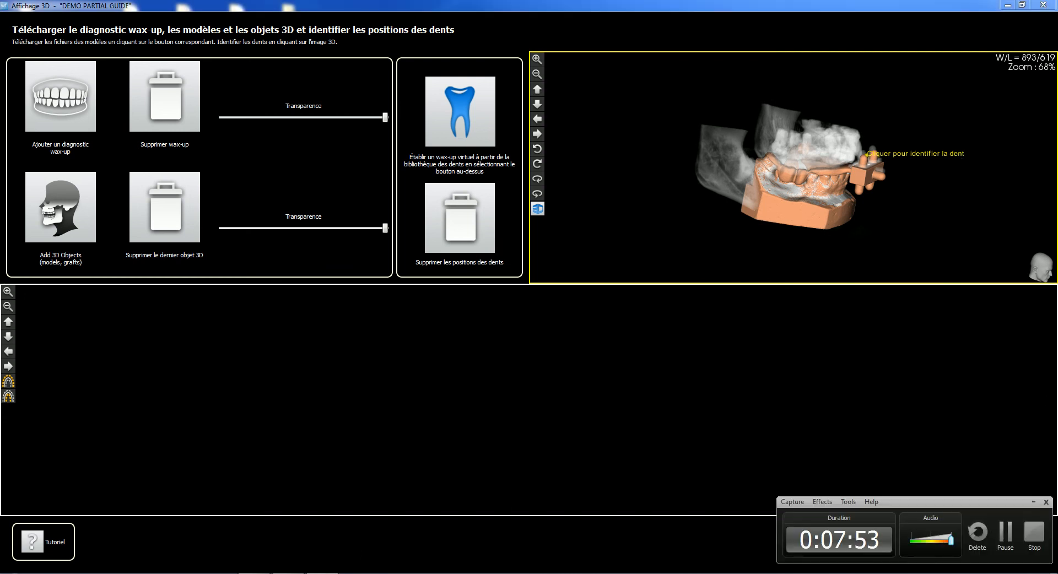